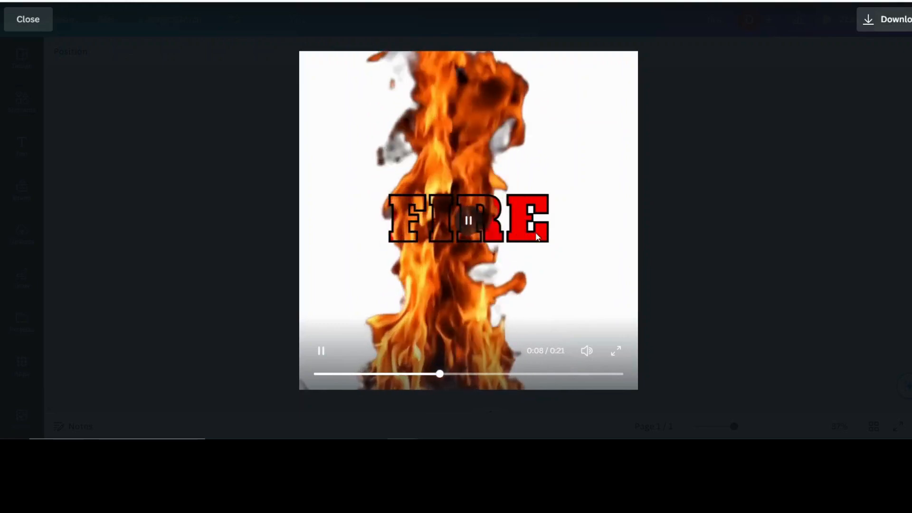
Step: Add a blank second page and place the "COFFEE PLEASE" font combination on it
{"action": "left_click", "coordinate": [28, 19]}
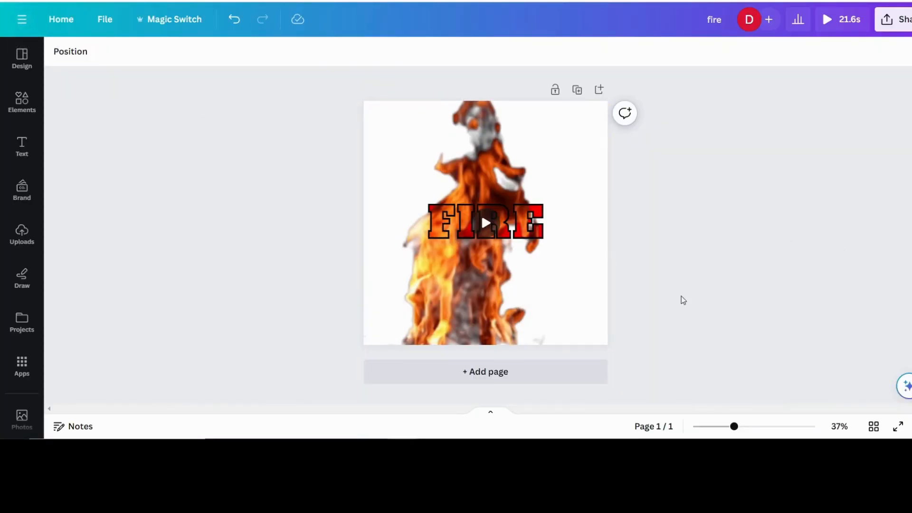
{"action": "left_click", "coordinate": [494, 374]}
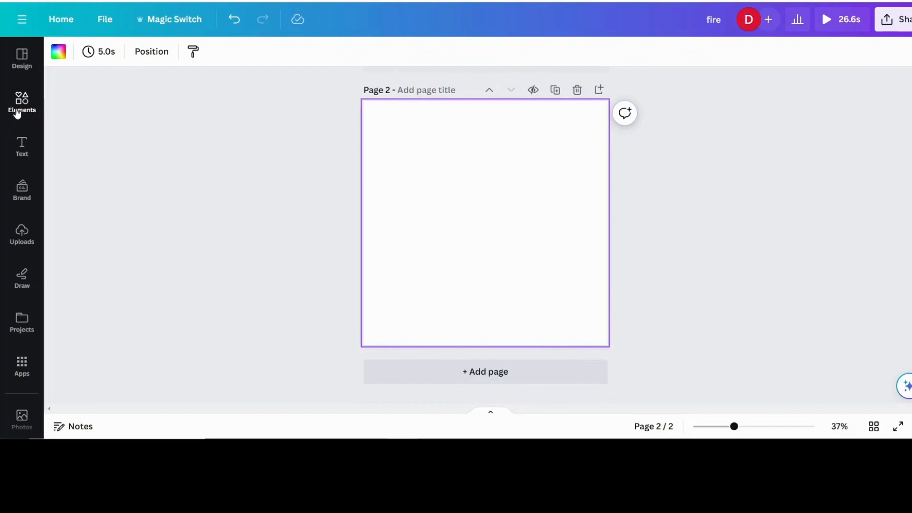
{"action": "left_click", "coordinate": [21, 152]}
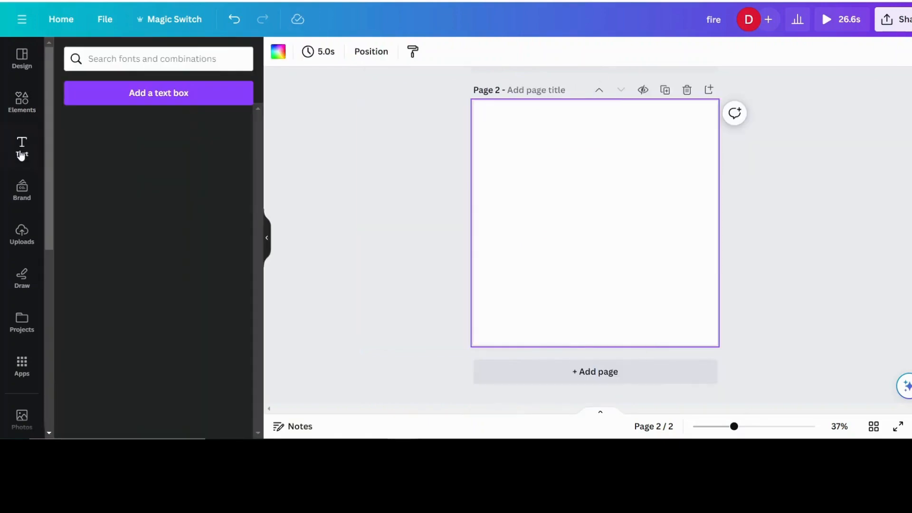
{"action": "scroll", "coordinate": [162, 300], "scroll_direction": "down", "scroll_amount": 12}
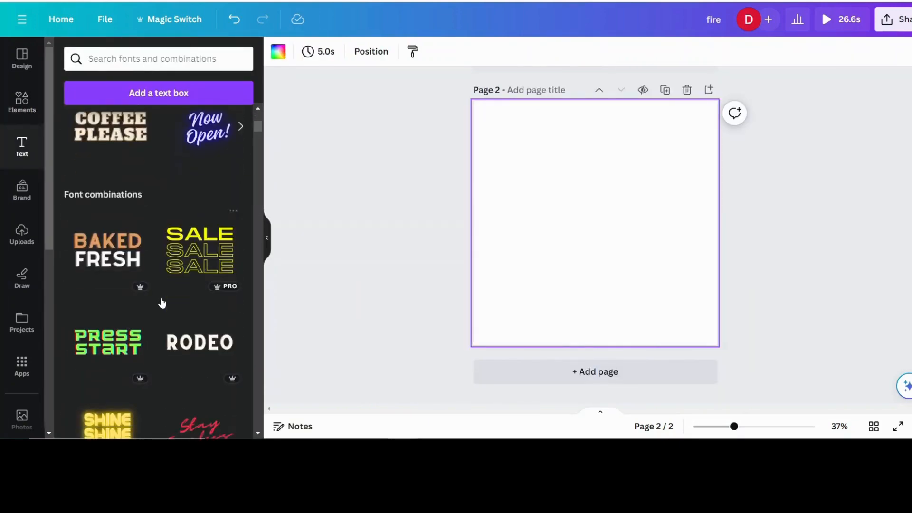
{"action": "scroll", "coordinate": [159, 299], "scroll_direction": "down", "scroll_amount": 10}
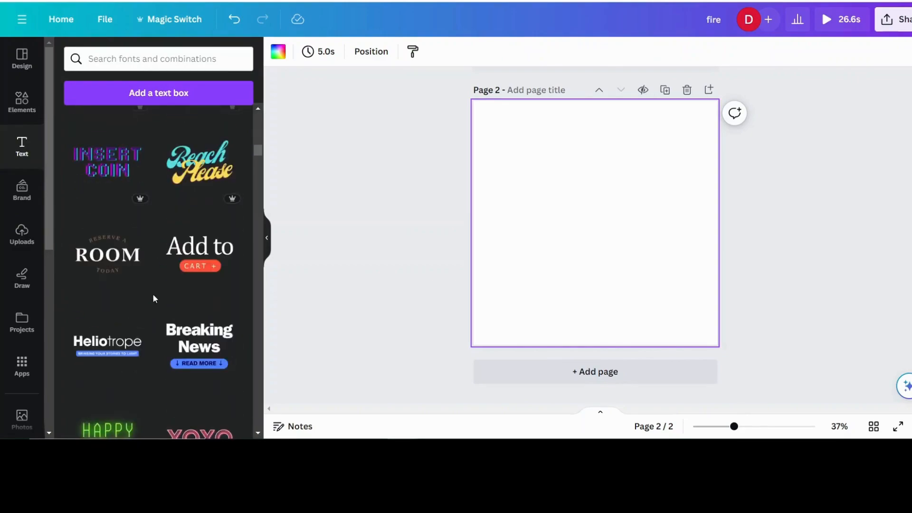
{"action": "scroll", "coordinate": [151, 301], "scroll_direction": "down", "scroll_amount": 8}
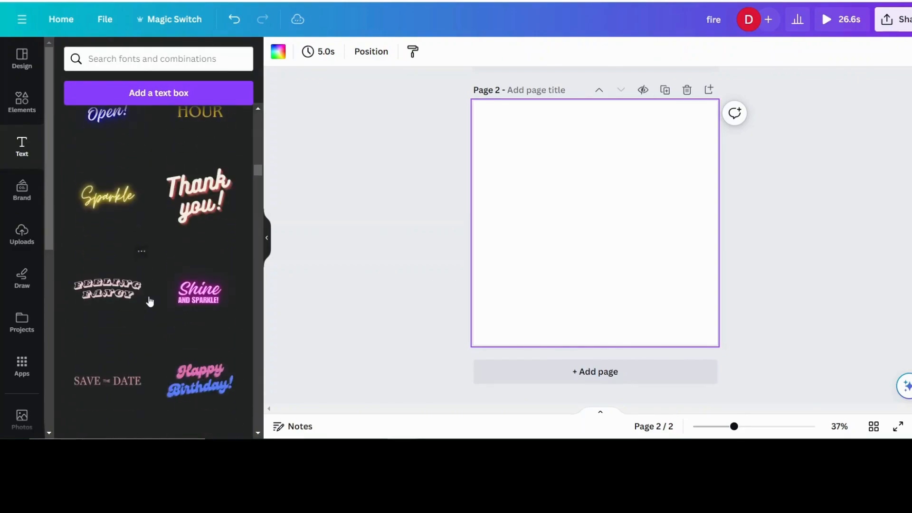
{"action": "scroll", "coordinate": [149, 301], "scroll_direction": "down", "scroll_amount": 10}
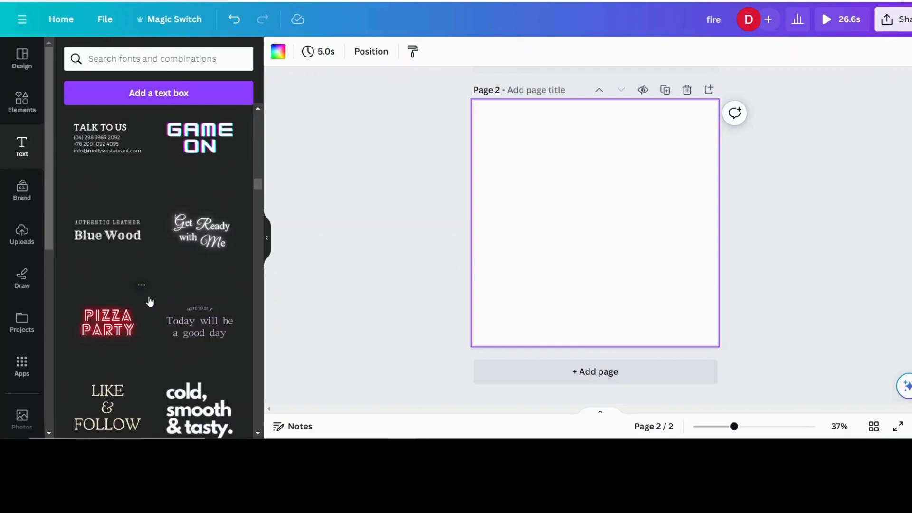
{"action": "scroll", "coordinate": [149, 301], "scroll_direction": "down", "scroll_amount": 5}
{"action": "scroll", "coordinate": [116, 355], "scroll_direction": "down", "scroll_amount": 2}
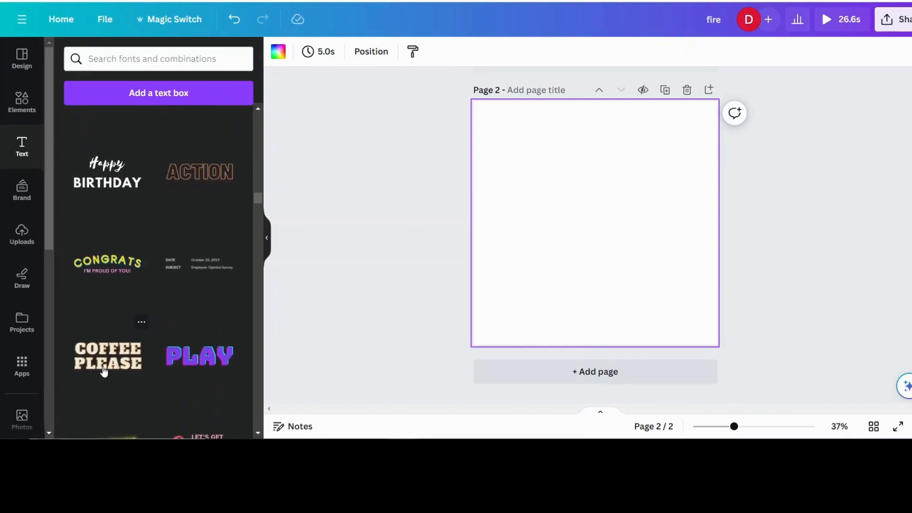
{"action": "left_click", "coordinate": [104, 370]}
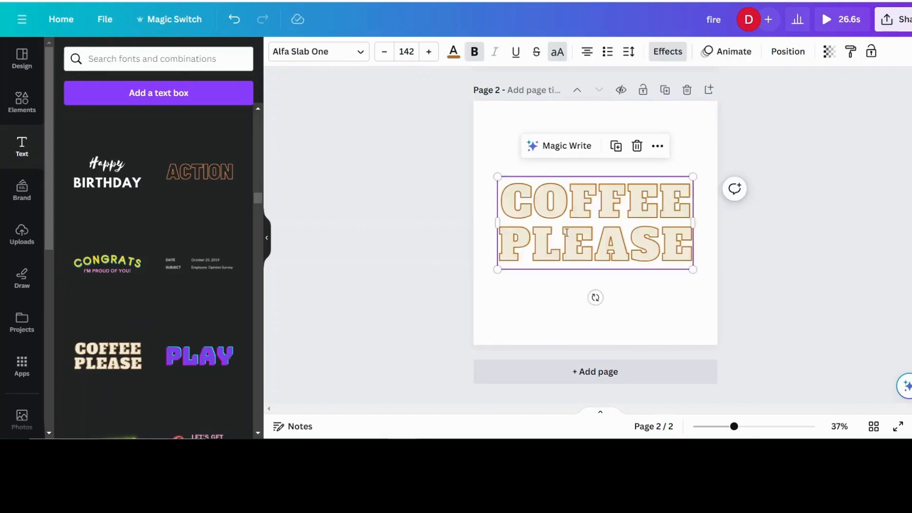
Step: Replace the "COFFEE PLEASE" wording in the text box with "FIRE"
{"action": "double_click", "coordinate": [598, 243]}
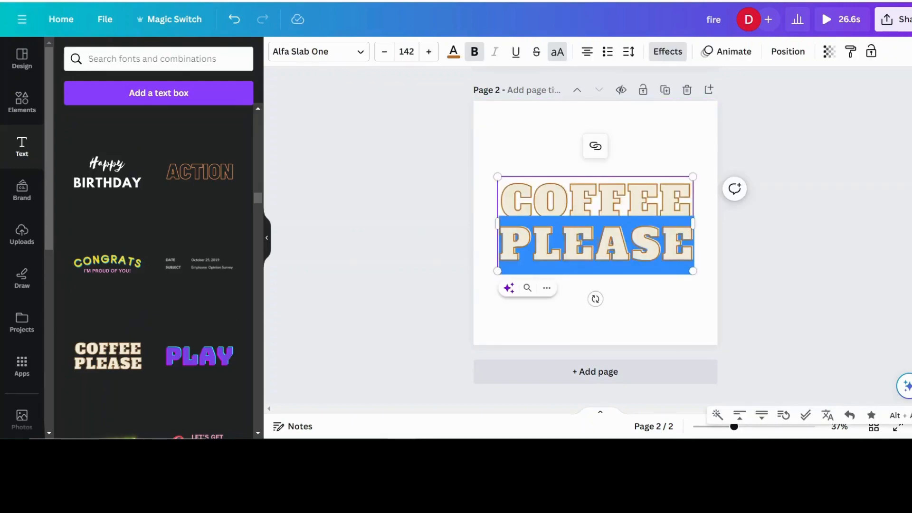
{"action": "key", "text": "BackSpace"}
{"action": "key", "text": "BackSpace"}
{"action": "key", "text": "BackSpace"}
{"action": "key", "text": "BackSpace"}
{"action": "key", "text": "BackSpace"}
{"action": "key", "text": "BackSpace"}
{"action": "key", "text": "BackSpace"}
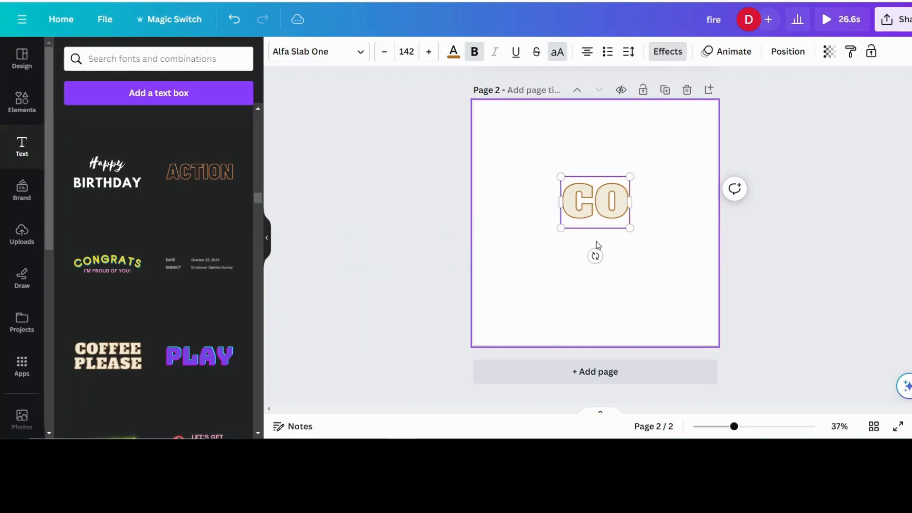
{"action": "key", "text": "BackSpace"}
{"action": "type", "text": "FIRE"}
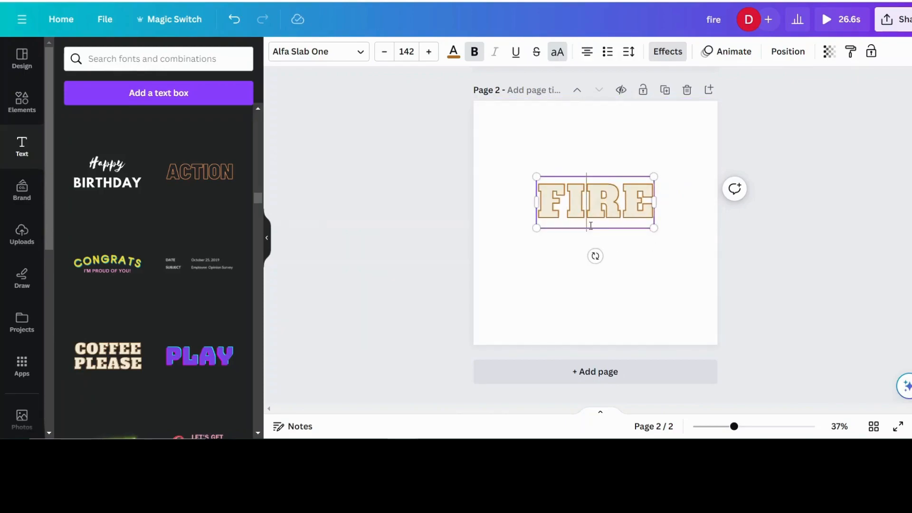
Step: Move the FIRE text to the center of page 2 and deselect it
{"action": "left_click", "coordinate": [689, 272]}
{"action": "left_click_drag", "start_coordinate": [577, 188], "coordinate": [606, 206]}
{"action": "left_click", "coordinate": [741, 128]}
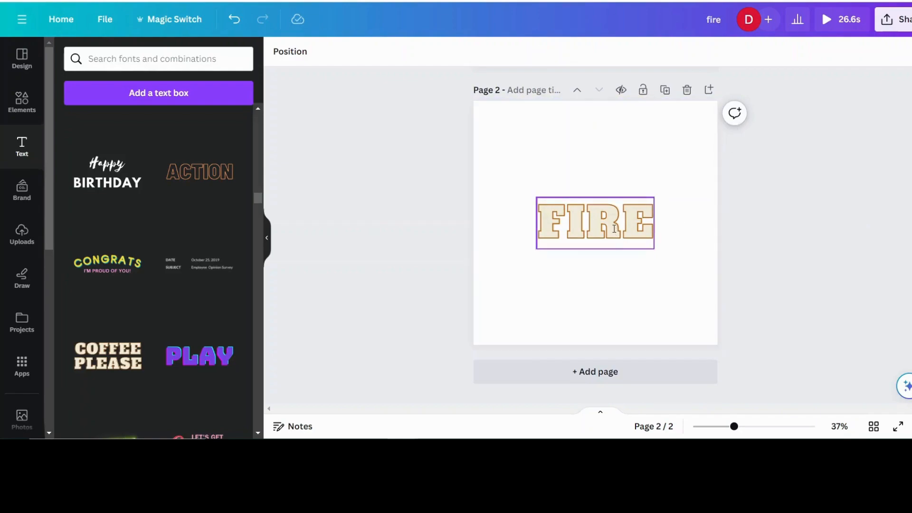
Step: Color the FIRE text red and set its text effect style to None
{"action": "left_click", "coordinate": [615, 229]}
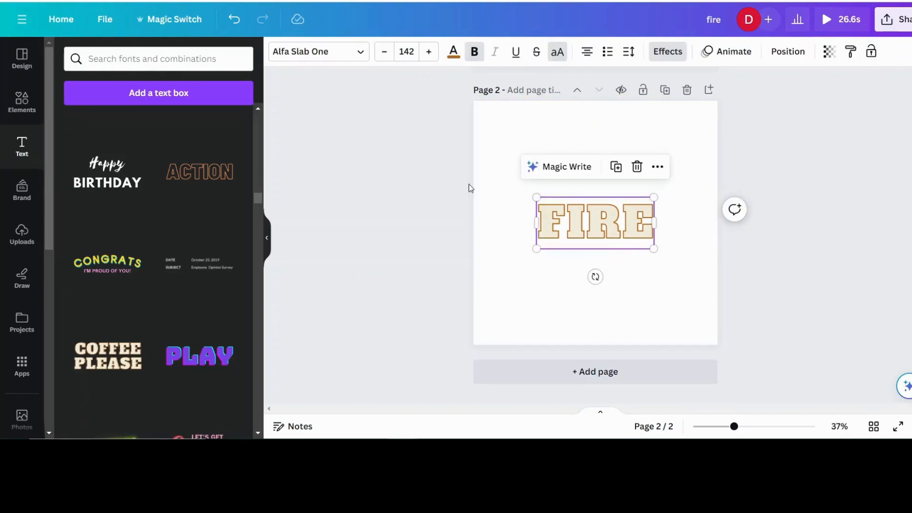
{"action": "left_click", "coordinate": [454, 52]}
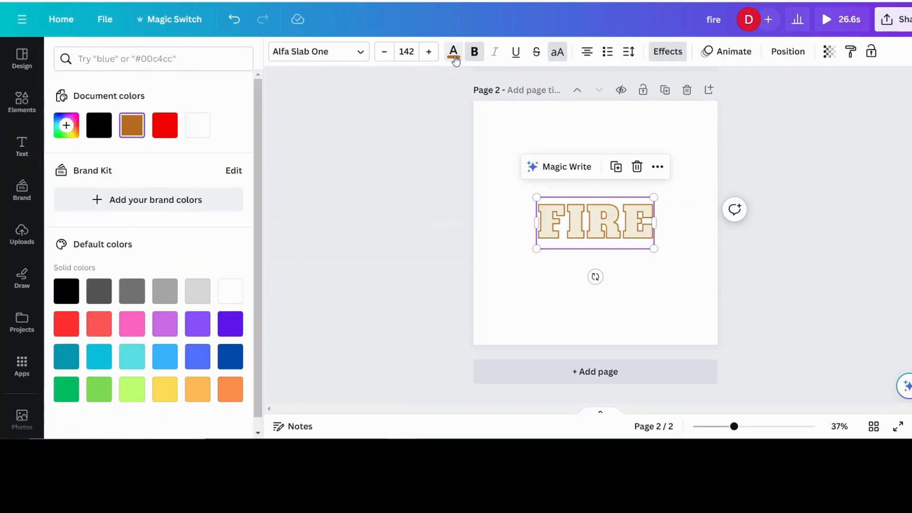
{"action": "left_click", "coordinate": [161, 137]}
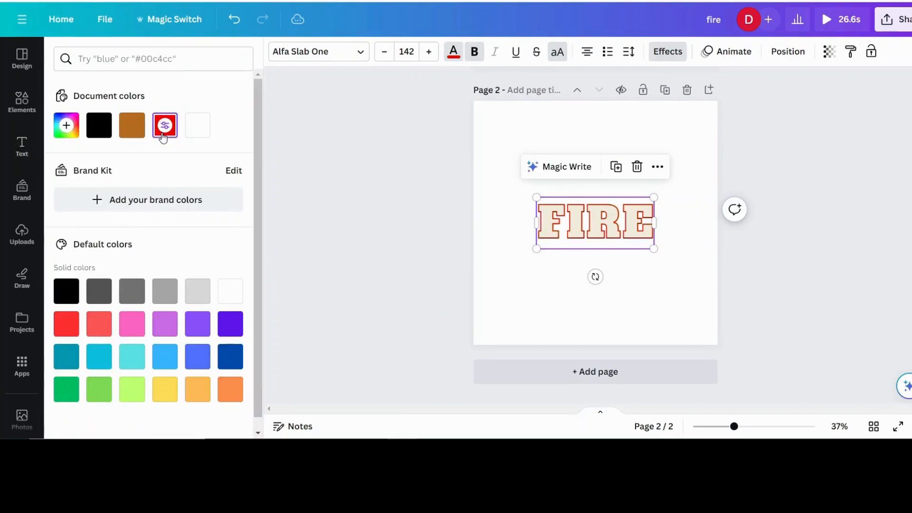
{"action": "left_click", "coordinate": [672, 54]}
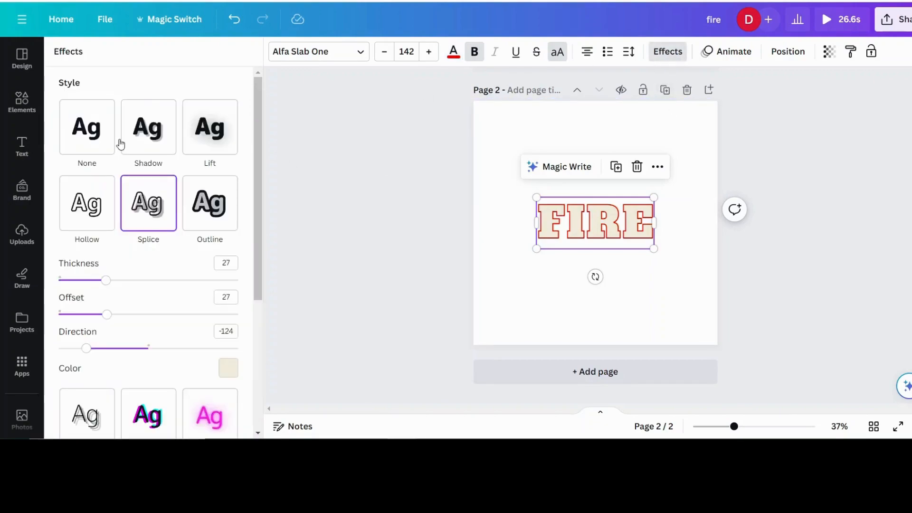
{"action": "left_click", "coordinate": [96, 138]}
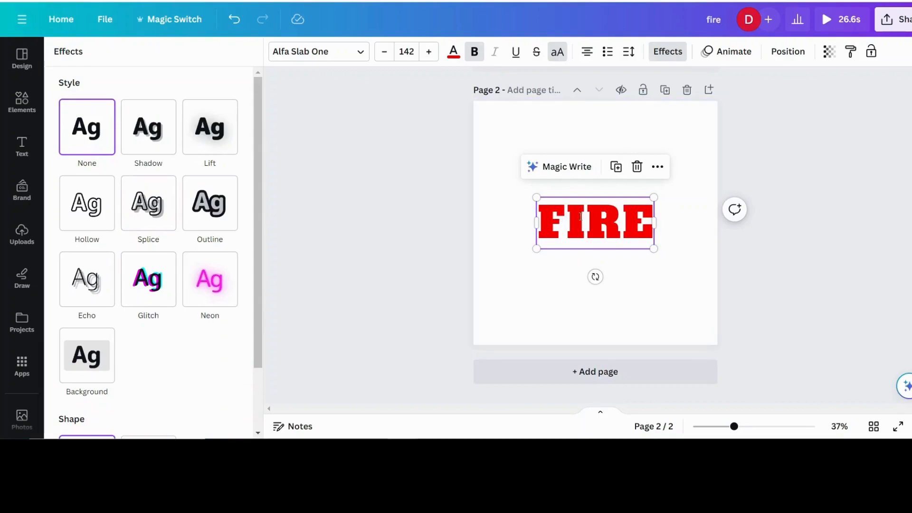
Step: Overlay the FIRE text with an exactly aligned duplicate that uses the Hollow effect
{"action": "left_click", "coordinate": [617, 170]}
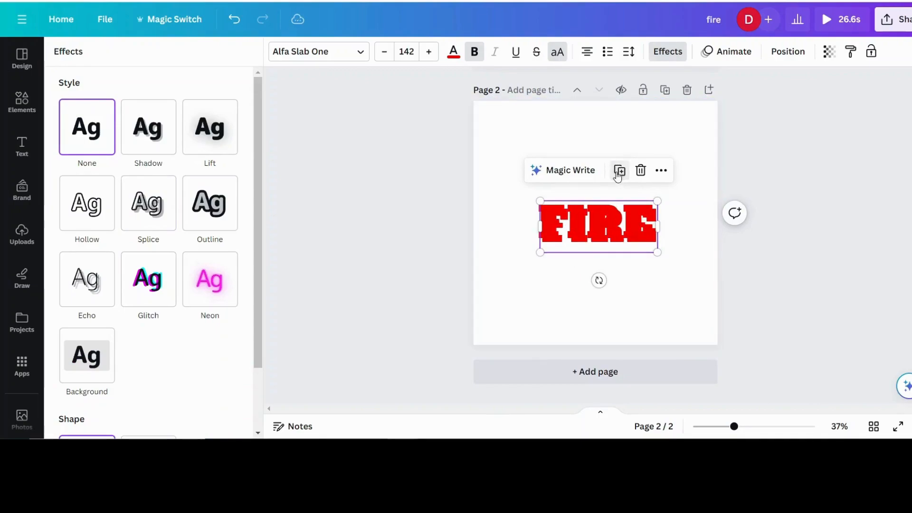
{"action": "left_click_drag", "start_coordinate": [609, 220], "coordinate": [606, 276]}
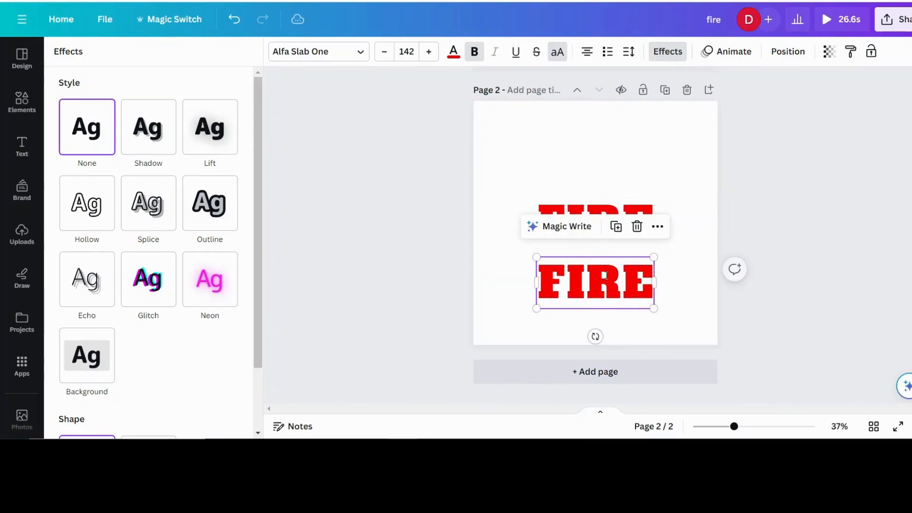
{"action": "left_click", "coordinate": [86, 217]}
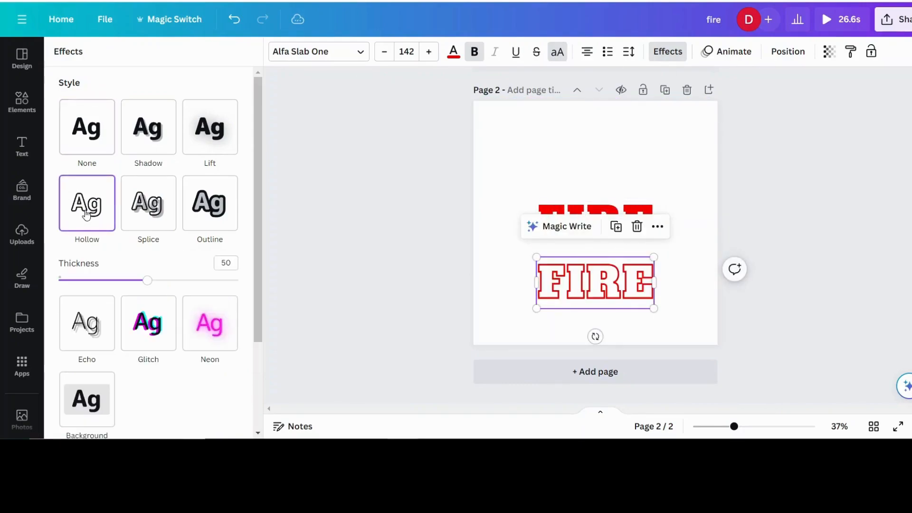
{"action": "left_click_drag", "start_coordinate": [601, 288], "coordinate": [601, 228]}
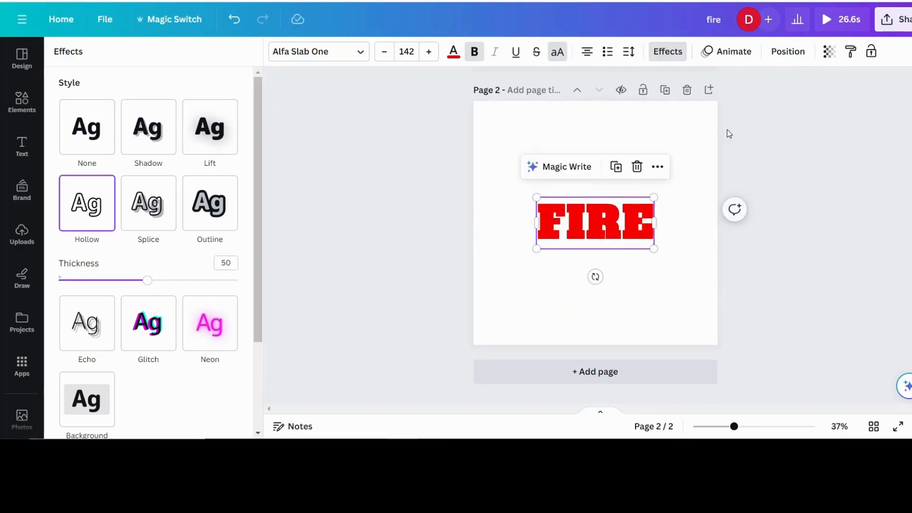
{"action": "left_click", "coordinate": [761, 117]}
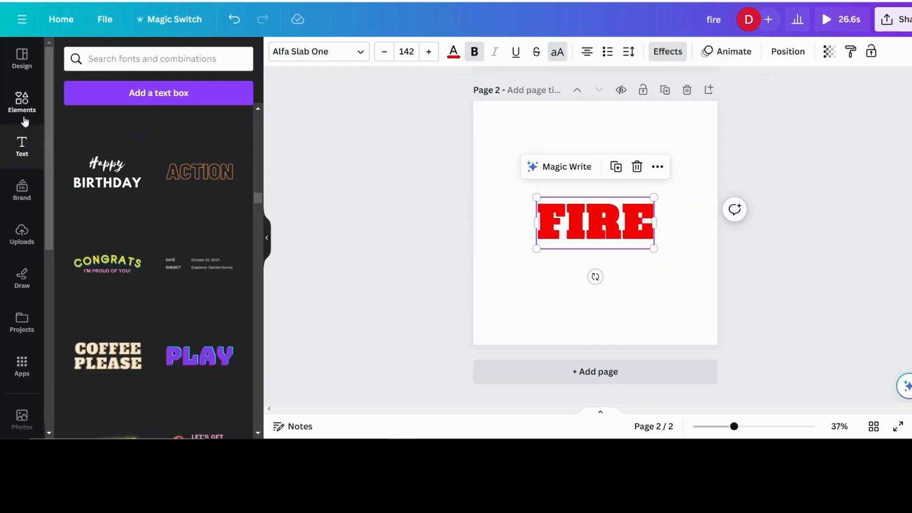
Step: Search the elements for "fire" videos and filter the results to free items only
{"action": "left_click", "coordinate": [20, 114]}
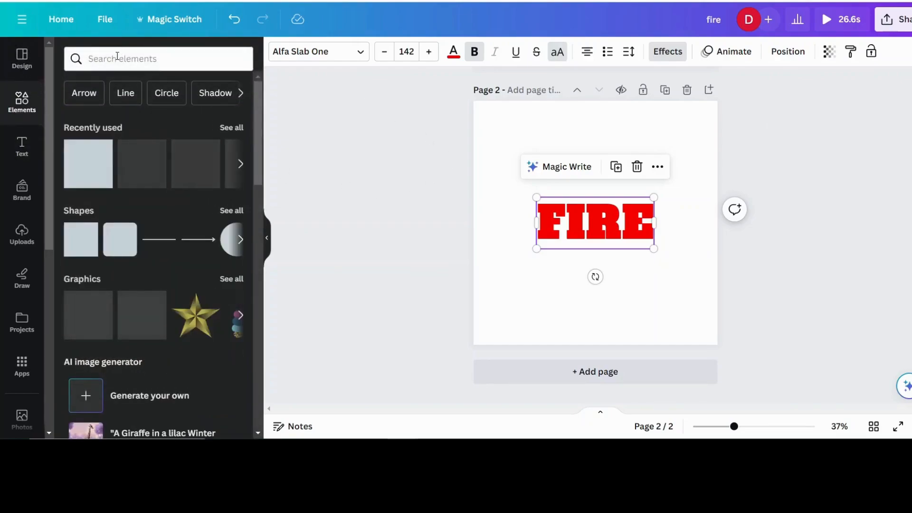
{"action": "left_click", "coordinate": [116, 57]}
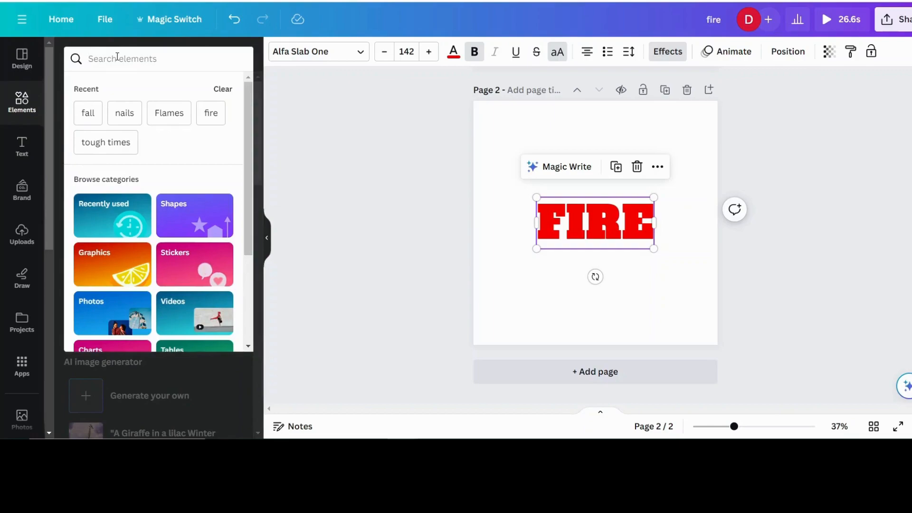
{"action": "type", "text": "fire"}
{"action": "key", "text": "Return"}
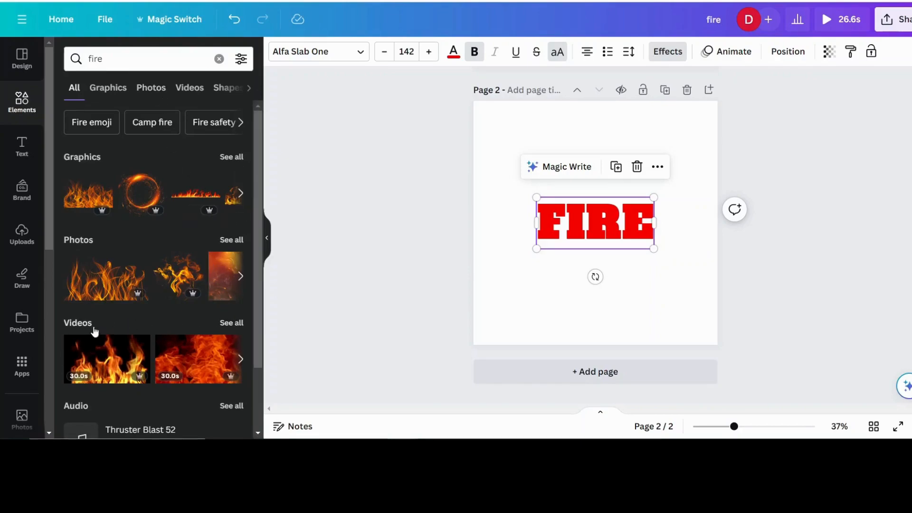
{"action": "left_click", "coordinate": [232, 324]}
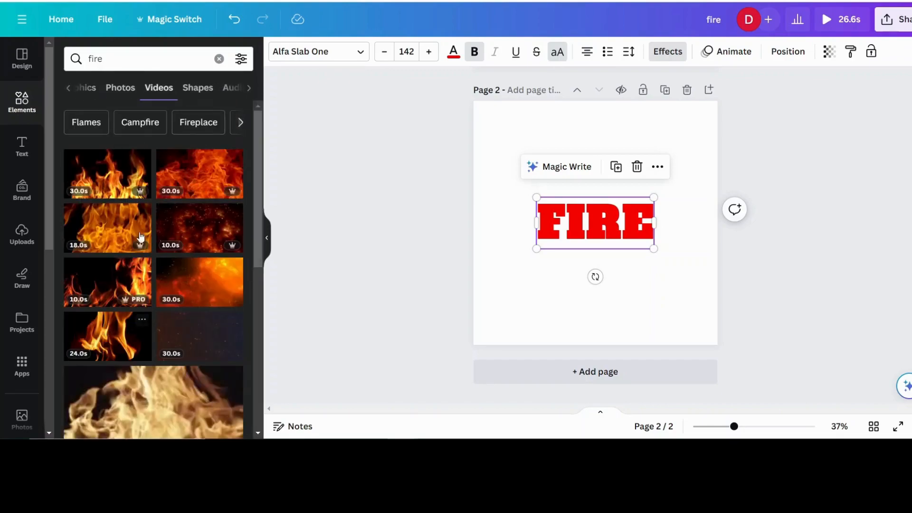
{"action": "left_click", "coordinate": [241, 61]}
{"action": "scroll", "coordinate": [99, 280], "scroll_direction": "down", "scroll_amount": 3}
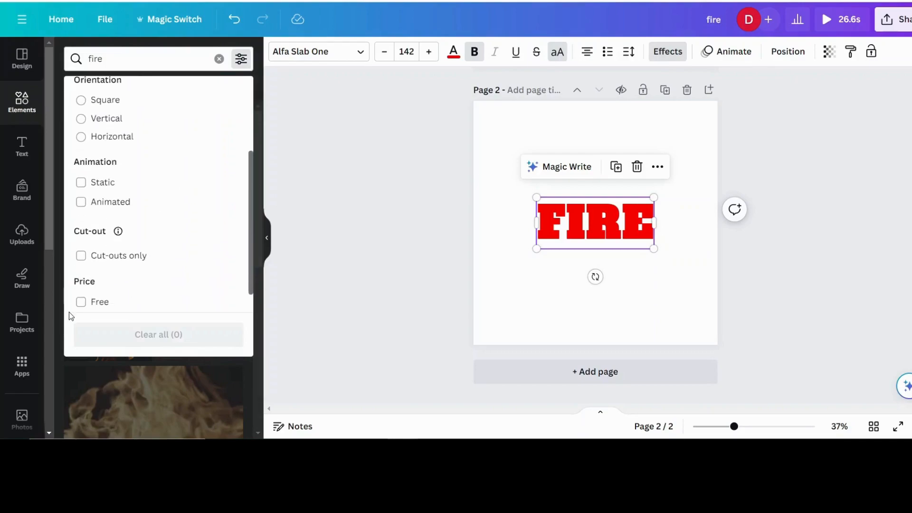
{"action": "left_click", "coordinate": [81, 304]}
{"action": "left_click", "coordinate": [276, 199]}
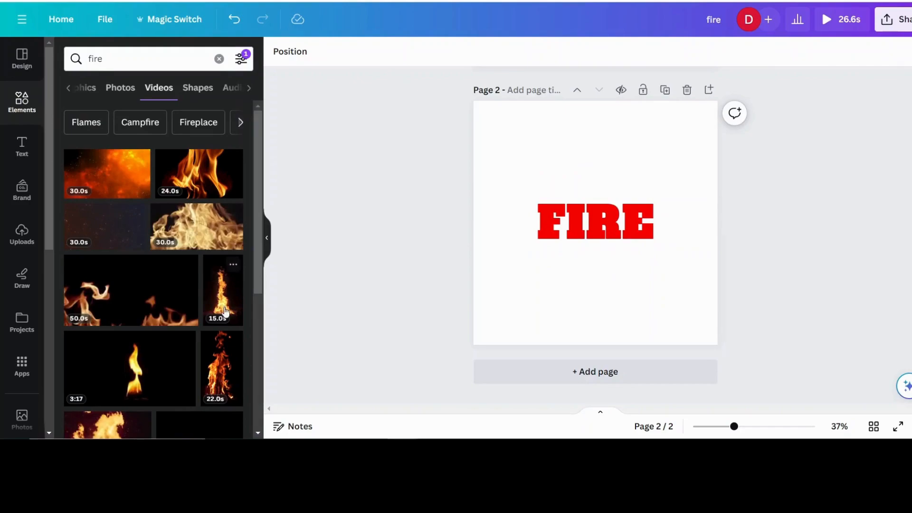
Step: Add the 22-second vertical fire video to page 2 and enlarge it to the full page height, centered
{"action": "scroll", "coordinate": [198, 342], "scroll_direction": "down", "scroll_amount": 1}
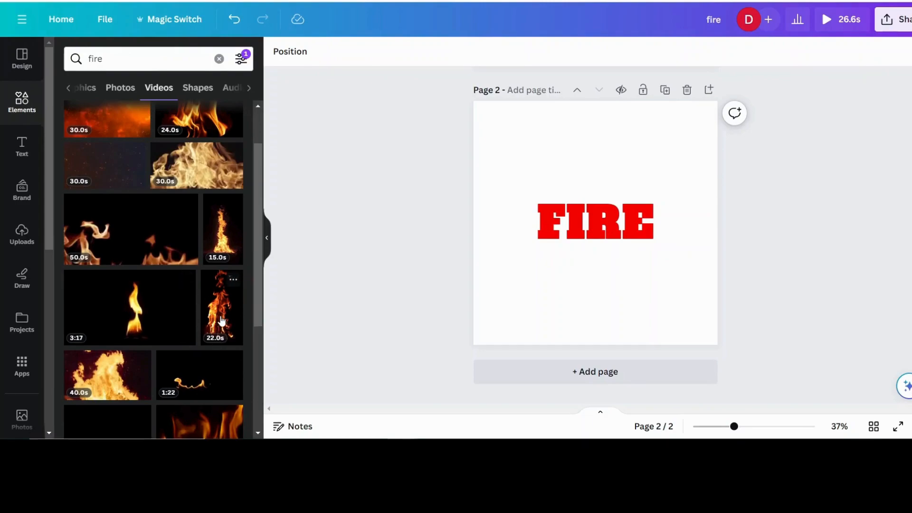
{"action": "left_click", "coordinate": [220, 321]}
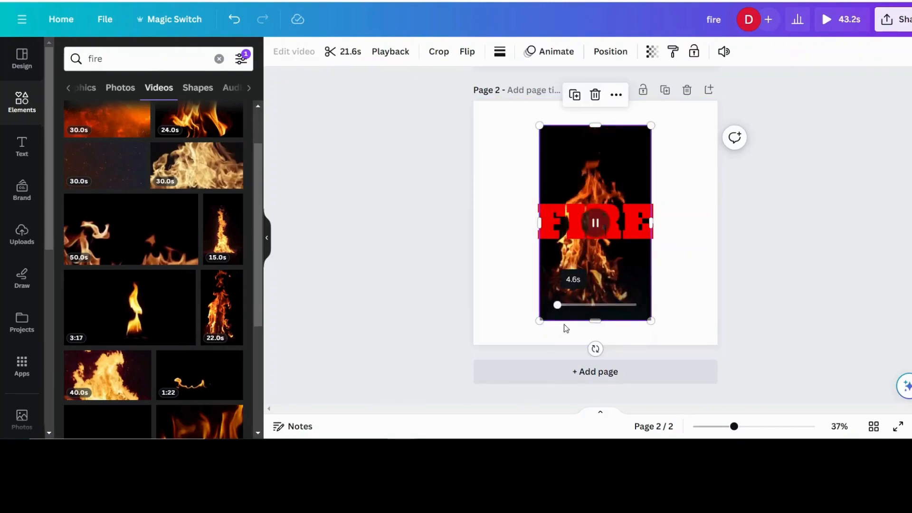
{"action": "left_click_drag", "start_coordinate": [538, 321], "coordinate": [525, 345]}
{"action": "left_click_drag", "start_coordinate": [652, 125], "coordinate": [678, 114]}
{"action": "mouse_move", "coordinate": [637, 159]}
{"action": "left_mouse_down"}
{"action": "mouse_move", "coordinate": [650, 154]}
{"action": "mouse_move", "coordinate": [639, 156]}
{"action": "left_mouse_up"}
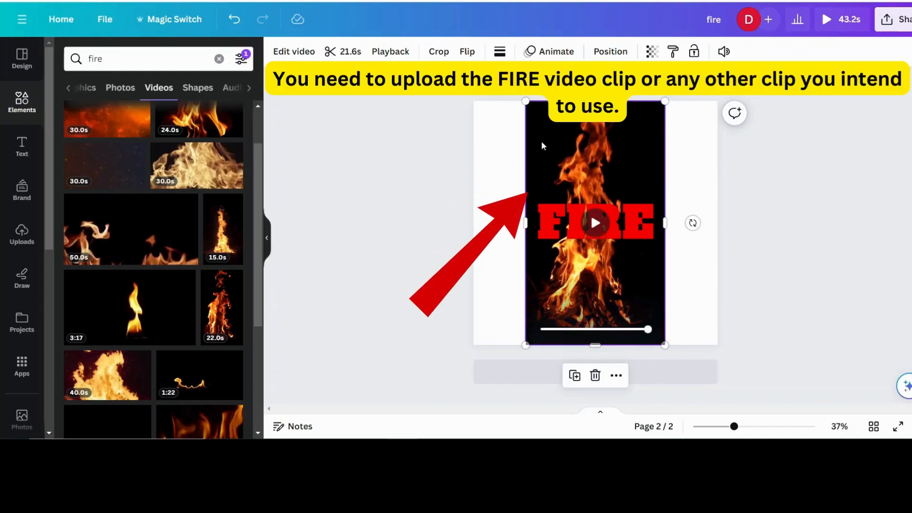
Step: Remove the black background from the fire video with Background Remover
{"action": "mouse_move", "coordinate": [543, 133]}
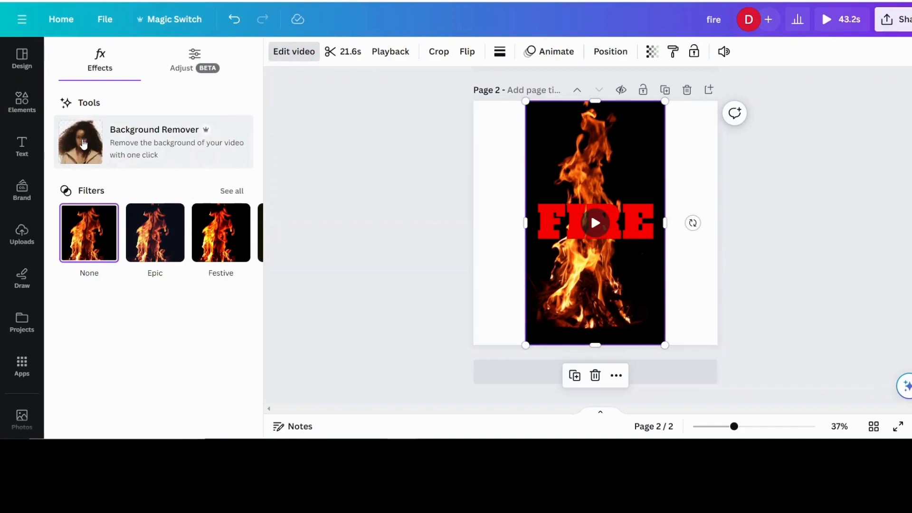
{"action": "left_click", "coordinate": [82, 144]}
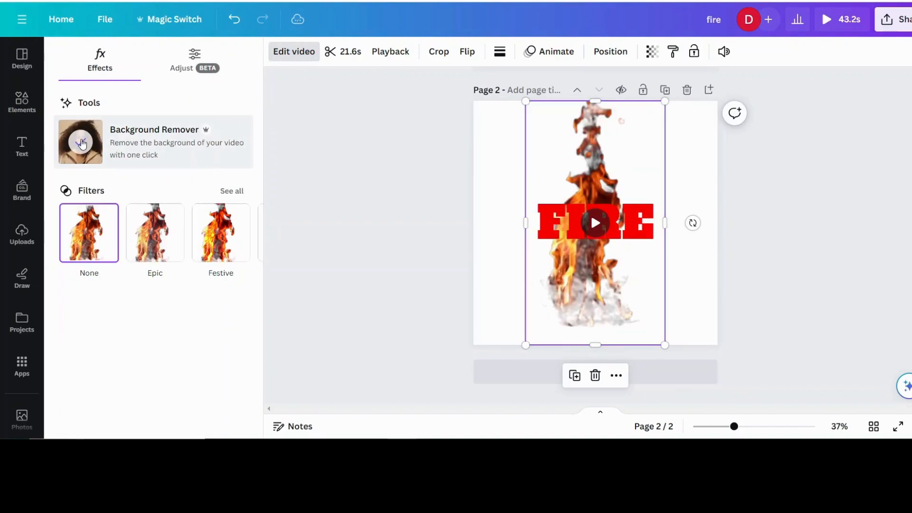
{"action": "left_click", "coordinate": [763, 270]}
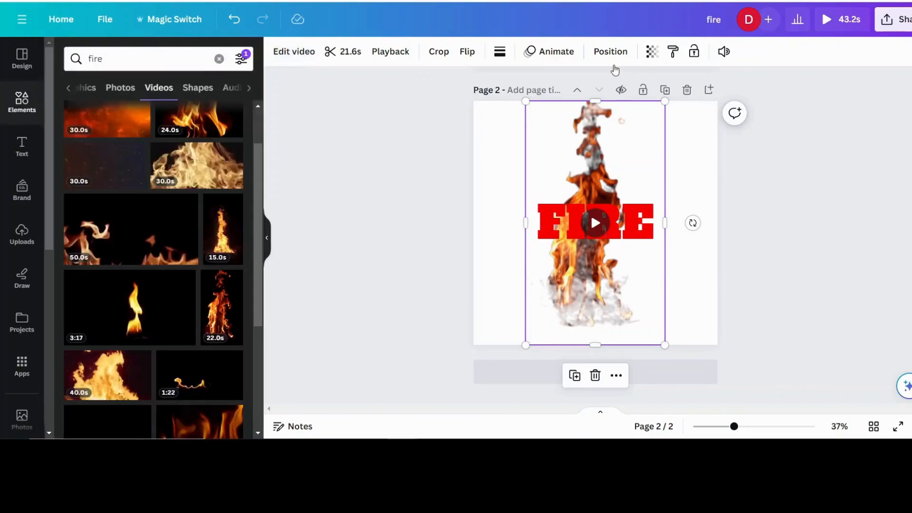
Step: Move the fire video layer between the hollow and solid FIRE text layers and play the video on the page
{"action": "left_click", "coordinate": [595, 223]}
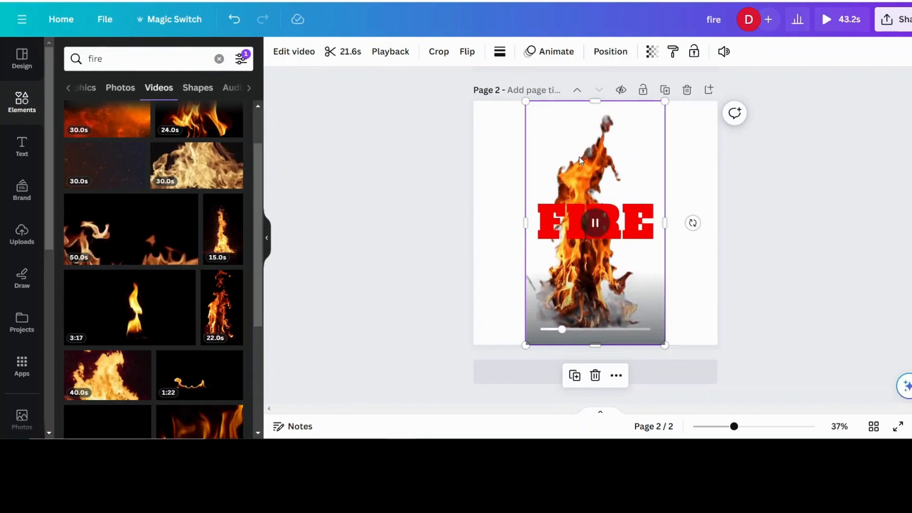
{"action": "key", "text": "space"}
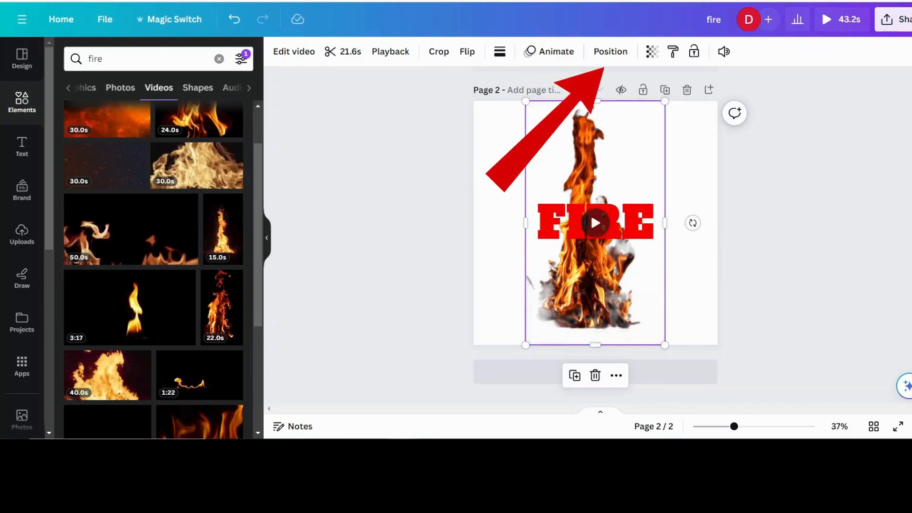
{"action": "left_click", "coordinate": [613, 51]}
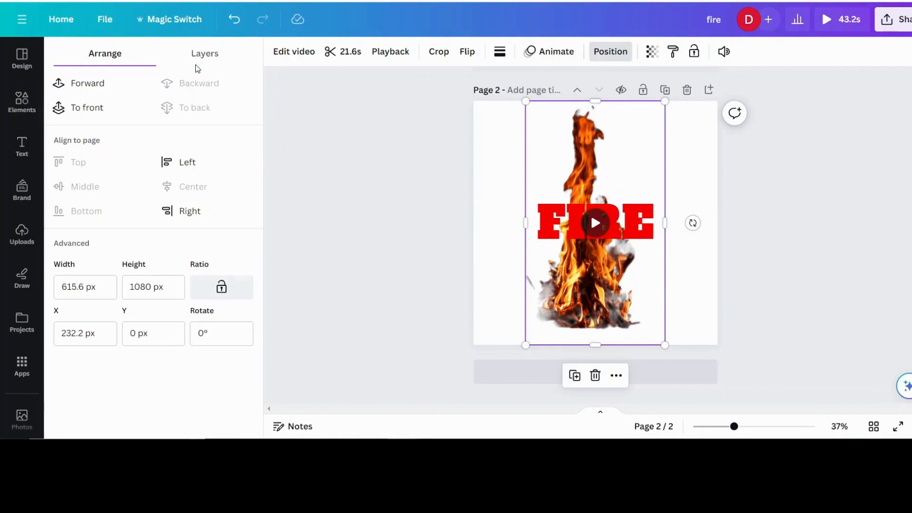
{"action": "left_click", "coordinate": [206, 54]}
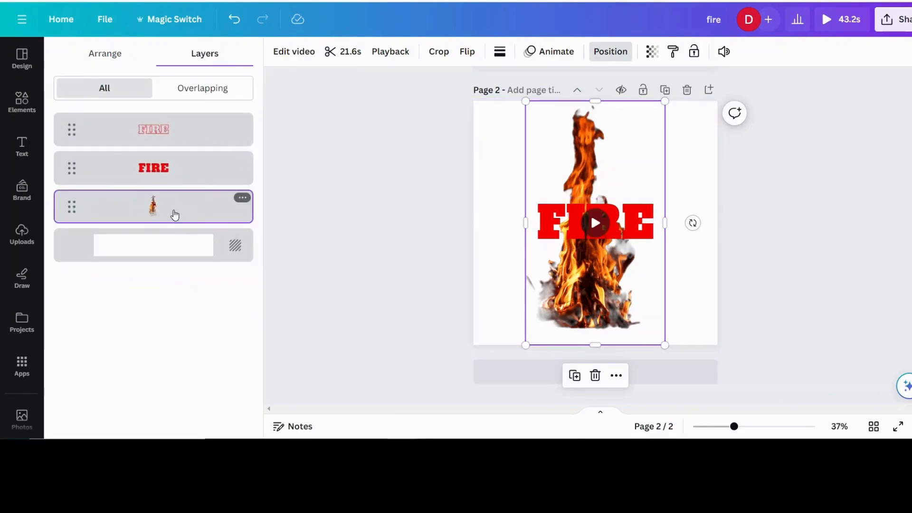
{"action": "left_click_drag", "start_coordinate": [174, 201], "coordinate": [171, 163]}
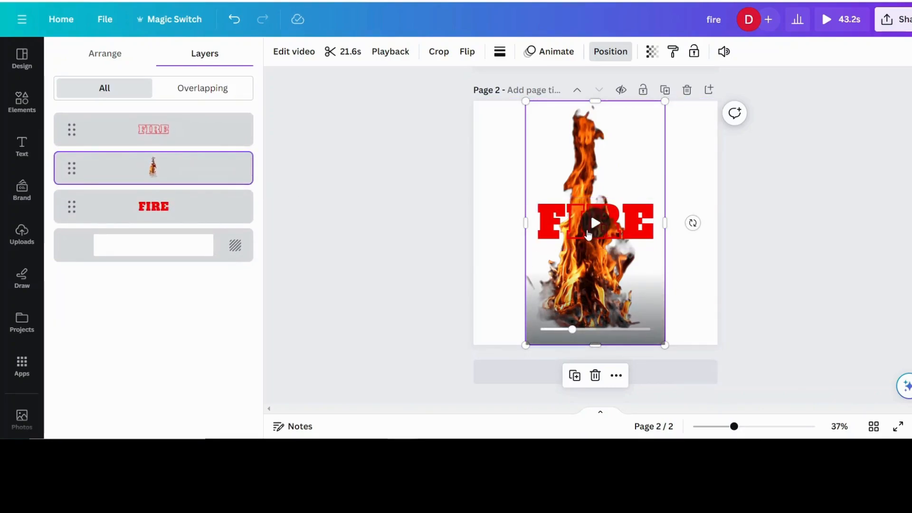
{"action": "left_click", "coordinate": [595, 225]}
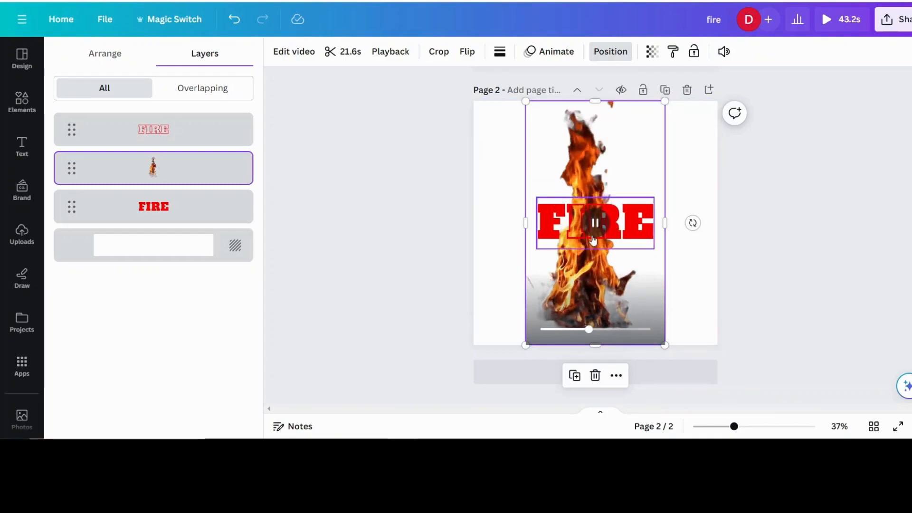
Step: Try sending the fire video to the back, and restore it between the two FIRE text layers
{"action": "left_click", "coordinate": [112, 51]}
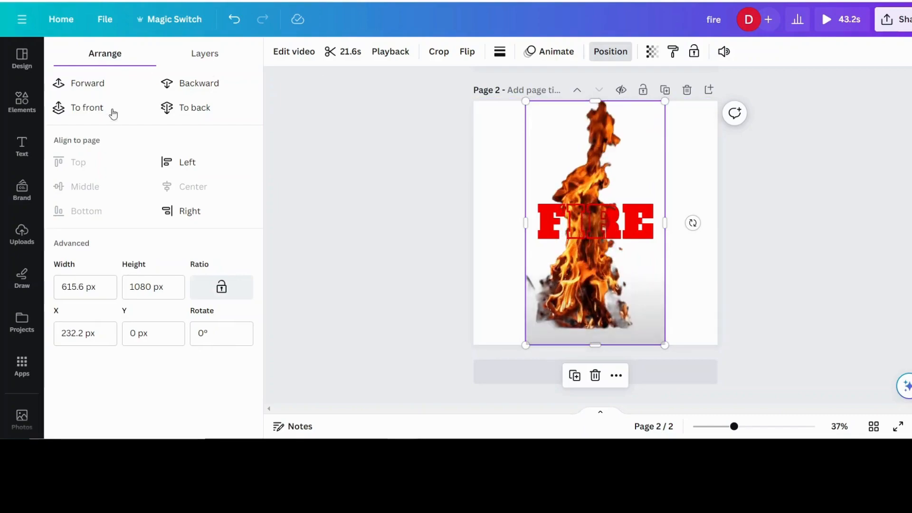
{"action": "left_click", "coordinate": [199, 117]}
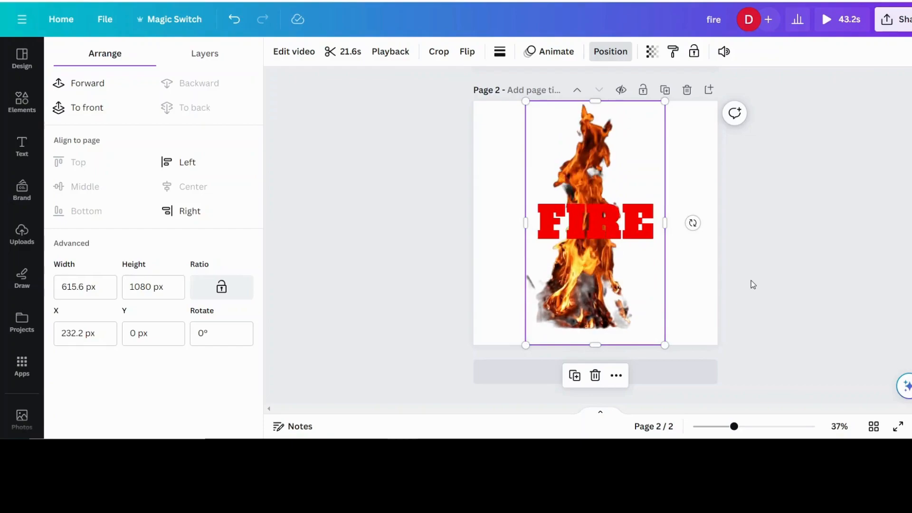
{"action": "left_click", "coordinate": [87, 108]}
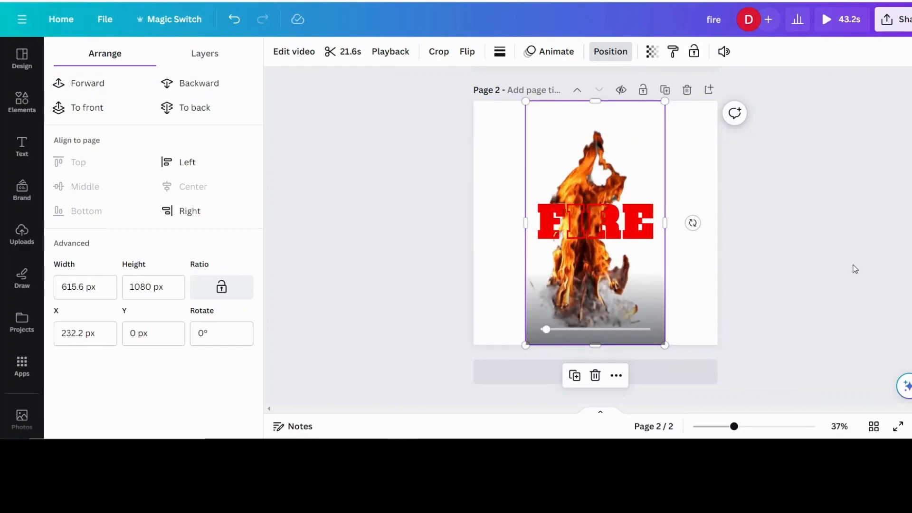
Step: Preview the FIRE design as a playing video and close the preview
{"action": "left_click", "coordinate": [687, 170]}
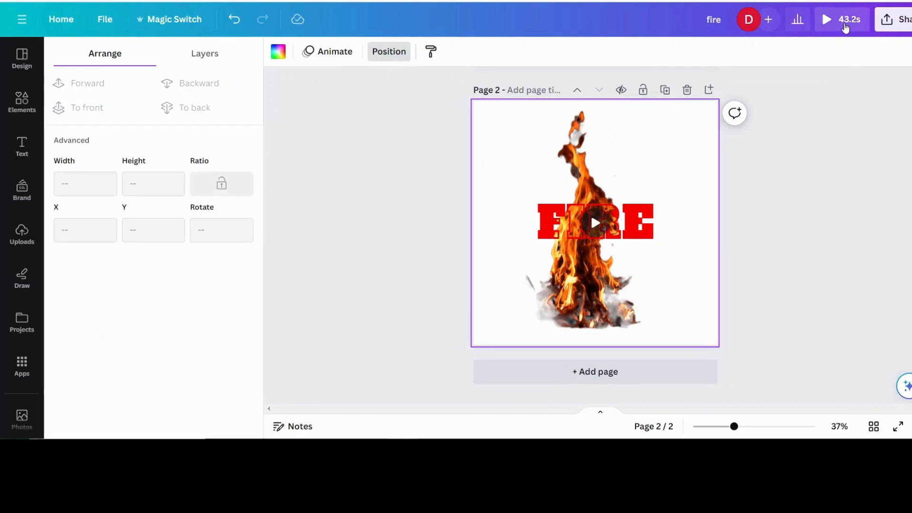
{"action": "left_click", "coordinate": [846, 27]}
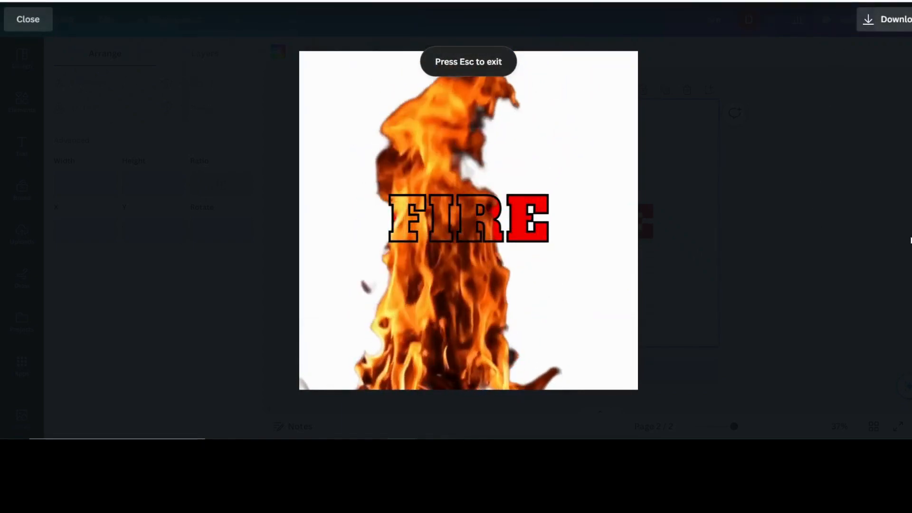
{"action": "left_click", "coordinate": [15, 27]}
Step: Add a blank third page and insert the COFFEE PLEASE text combination on it
{"action": "key", "text": "ctrl+Return"}
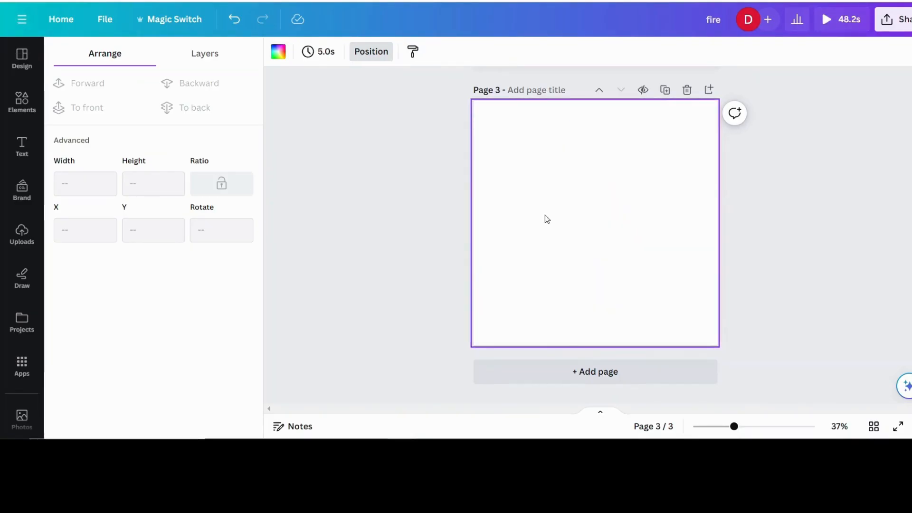
{"action": "left_click", "coordinate": [17, 107]}
{"action": "left_click", "coordinate": [22, 145]}
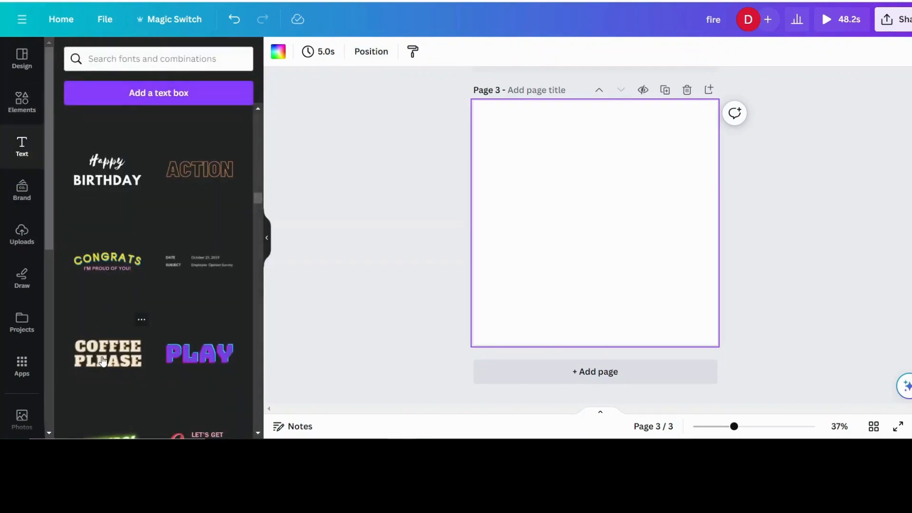
{"action": "left_click", "coordinate": [102, 361]}
Step: Clear all the COFFEE PLEASE wording from the text box on page 3
{"action": "double_click", "coordinate": [581, 241]}
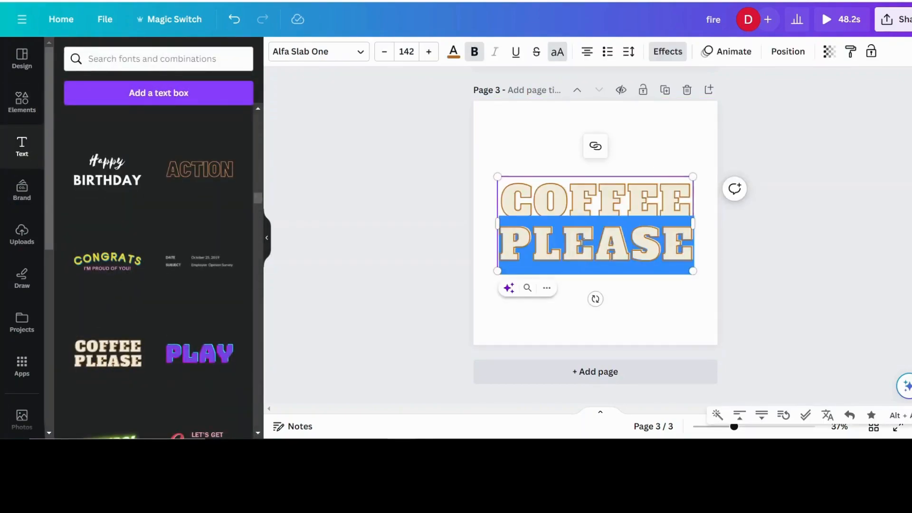
{"action": "key", "text": "BackSpace"}
{"action": "key", "text": "BackSpace"}
{"action": "key", "text": "BackSpace"}
{"action": "key", "text": "BackSpace"}
{"action": "key", "text": "BackSpace"}
{"action": "key", "text": "BackSpace"}
{"action": "key", "text": "BackSpace"}
{"action": "key", "text": "BackSpace"}
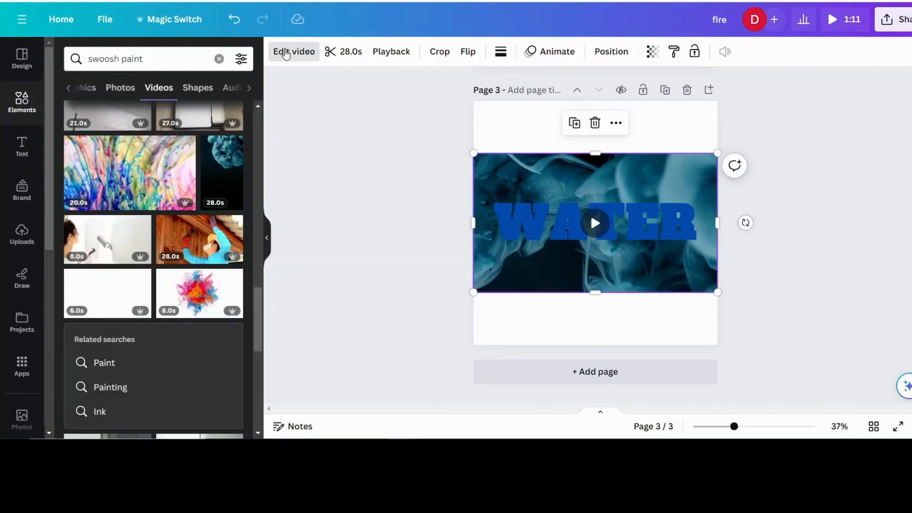
Step: Remove the background of the 28-second blue ink video and move its layer between the hollow and solid WATER texts
{"action": "left_click", "coordinate": [294, 52]}
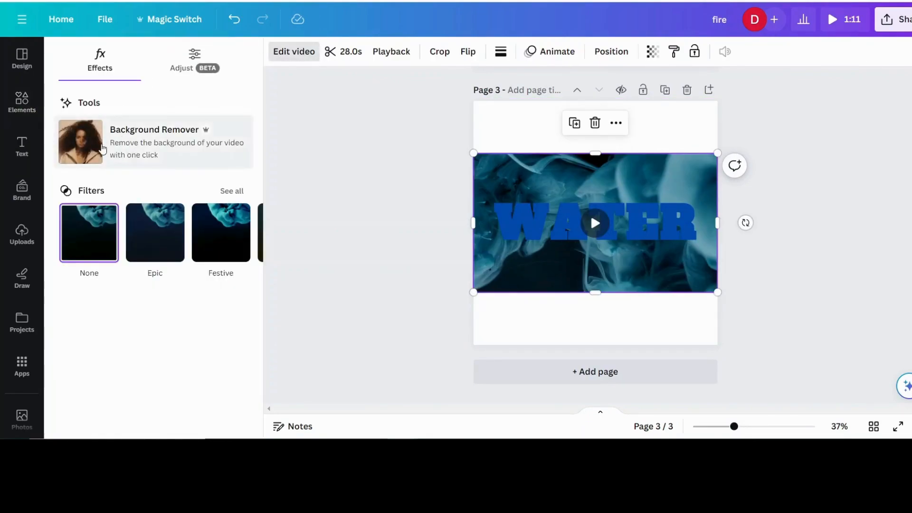
{"action": "left_click", "coordinate": [84, 149]}
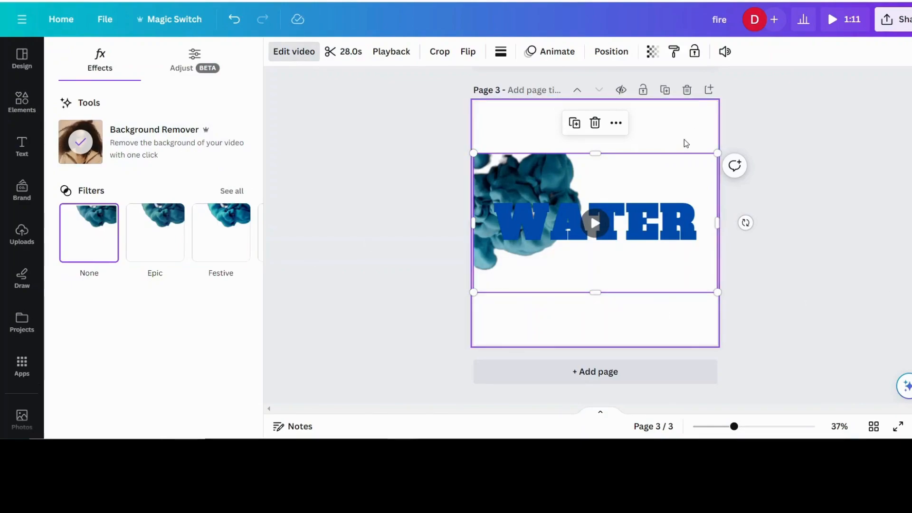
{"action": "left_click", "coordinate": [602, 53]}
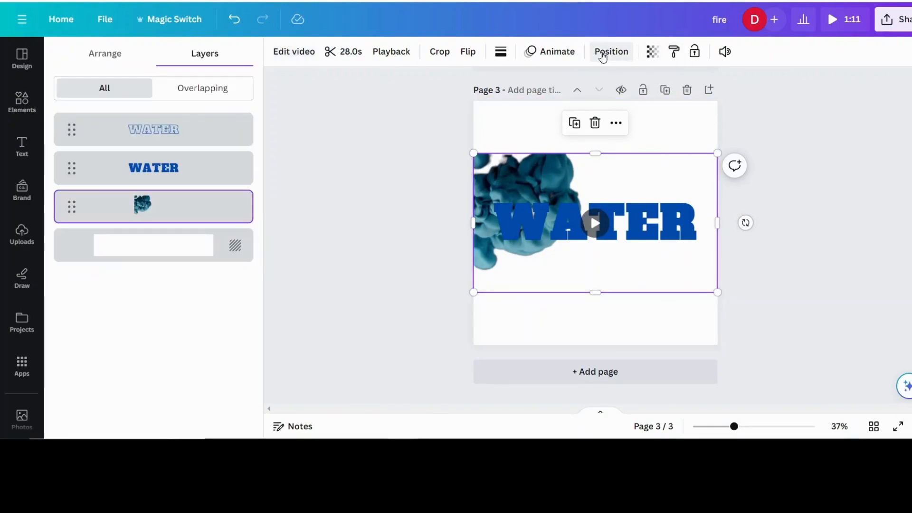
{"action": "left_click_drag", "start_coordinate": [185, 206], "coordinate": [181, 169]}
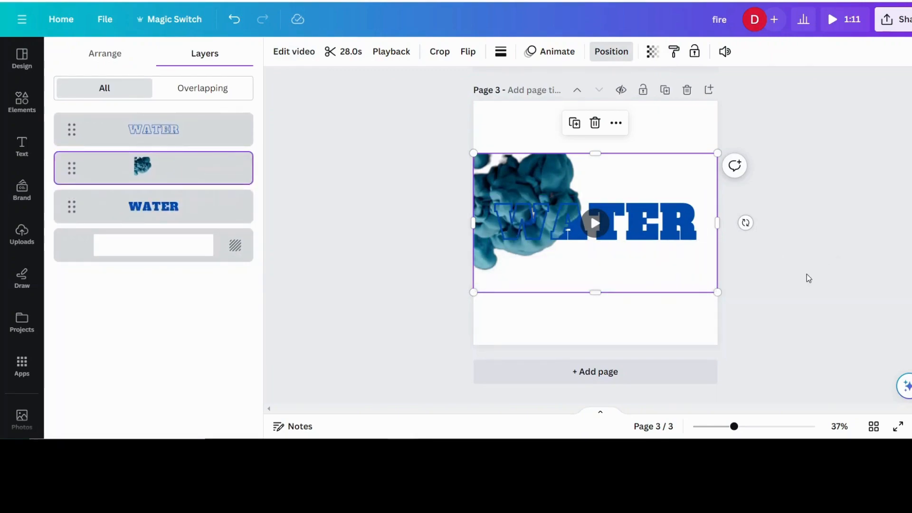
{"action": "left_click", "coordinate": [808, 278]}
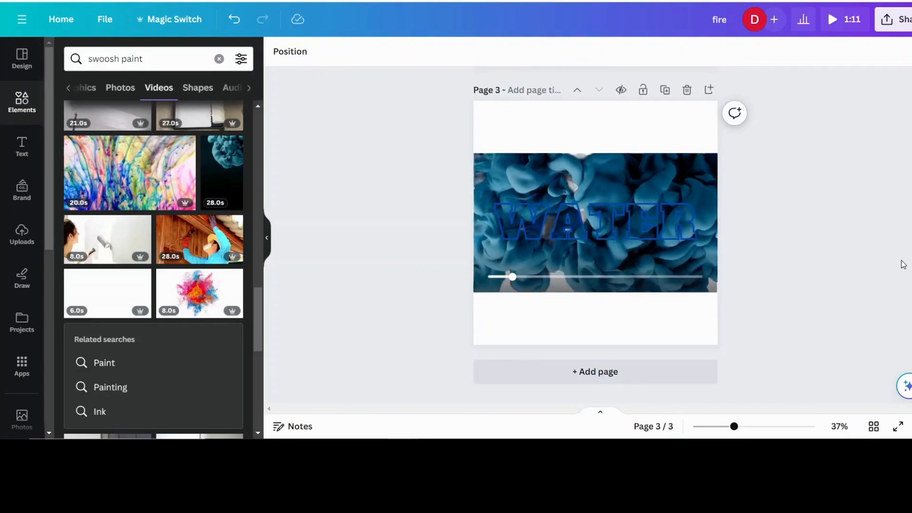
Step: Recolor the solid WATER text layer behind the video to the red document color
{"action": "left_click", "coordinate": [599, 223]}
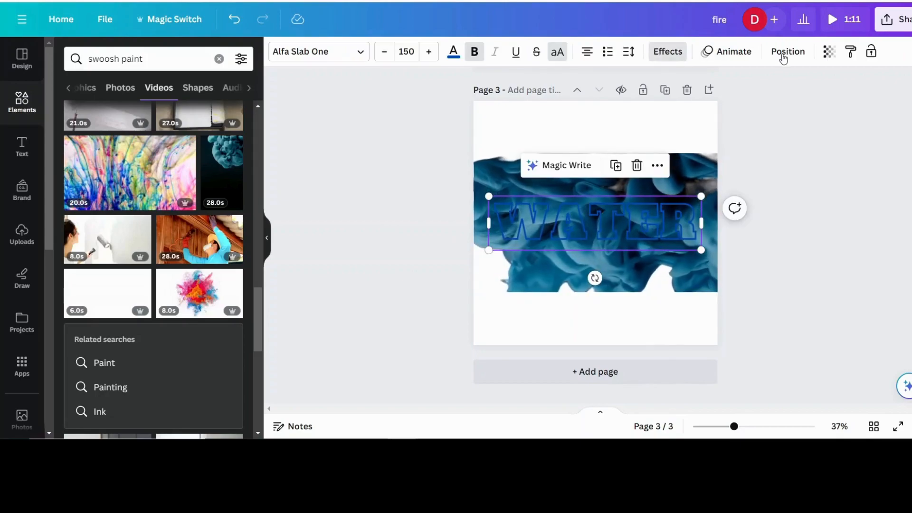
{"action": "left_click", "coordinate": [784, 56]}
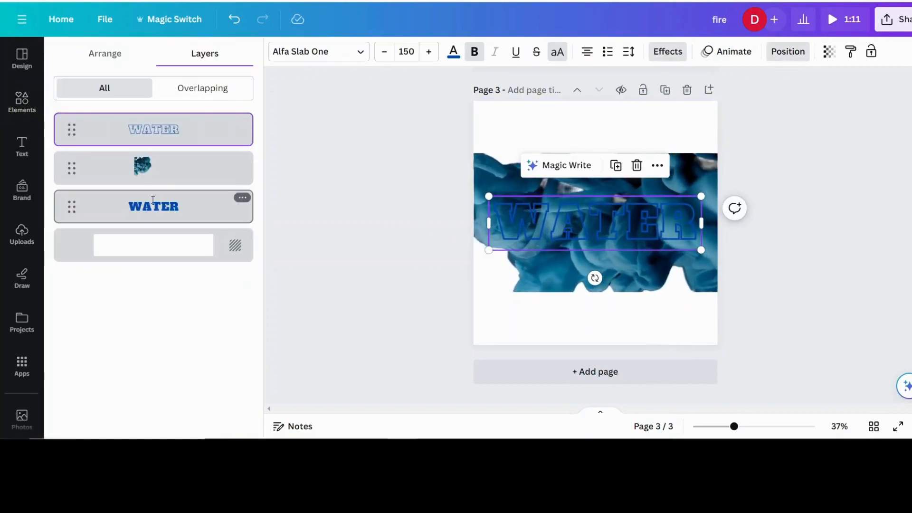
{"action": "left_click", "coordinate": [153, 203]}
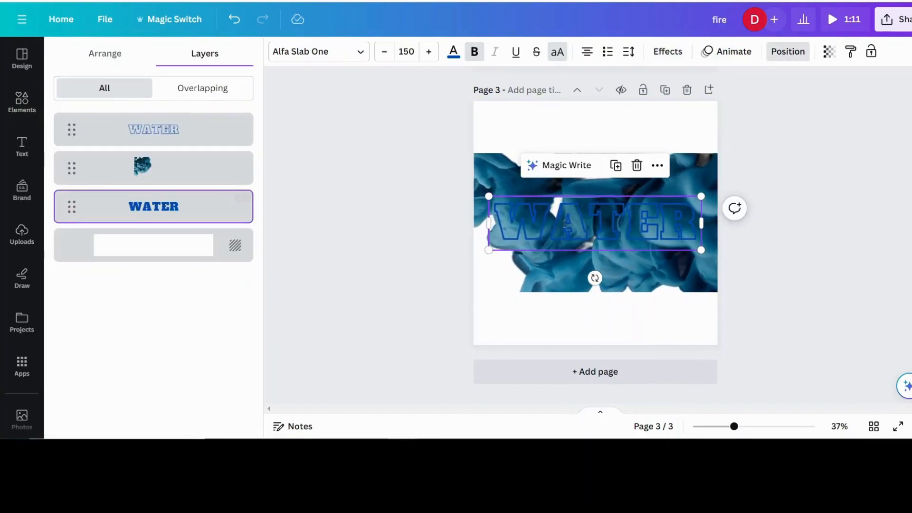
{"action": "left_click", "coordinate": [453, 53]}
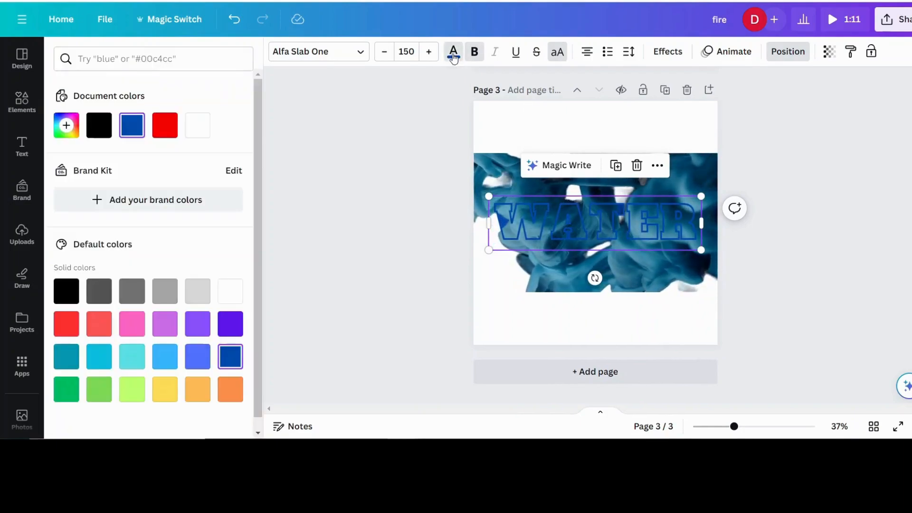
{"action": "left_click", "coordinate": [164, 129]}
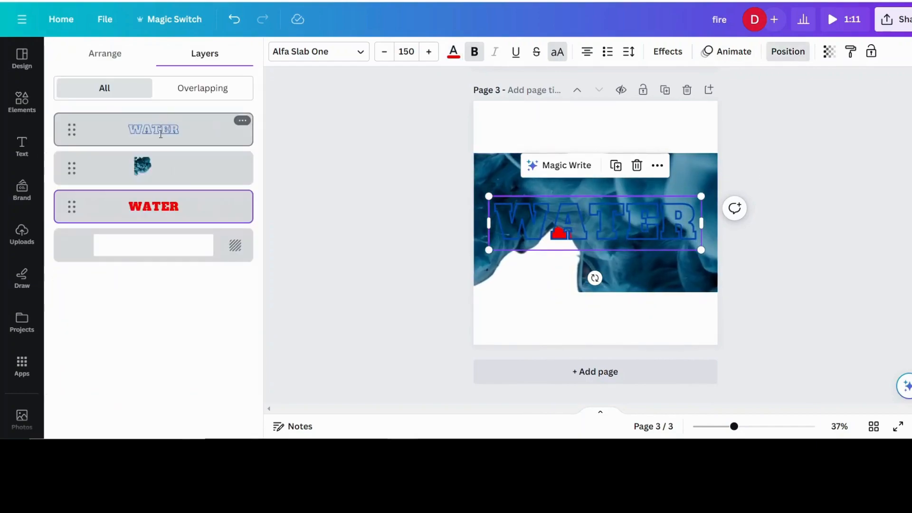
Step: Recolor the hollow WATER text layer to the same red document color
{"action": "left_click", "coordinate": [161, 134]}
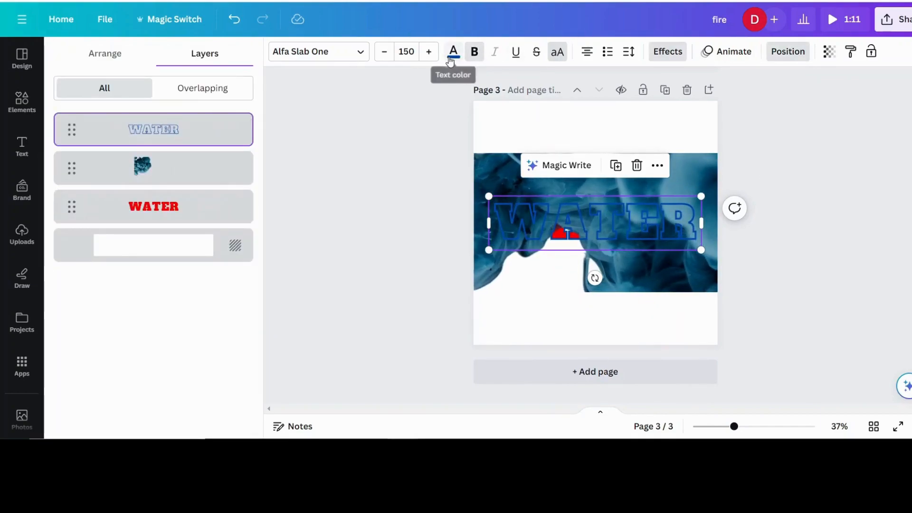
{"action": "left_click", "coordinate": [454, 52]}
{"action": "left_click", "coordinate": [164, 125]}
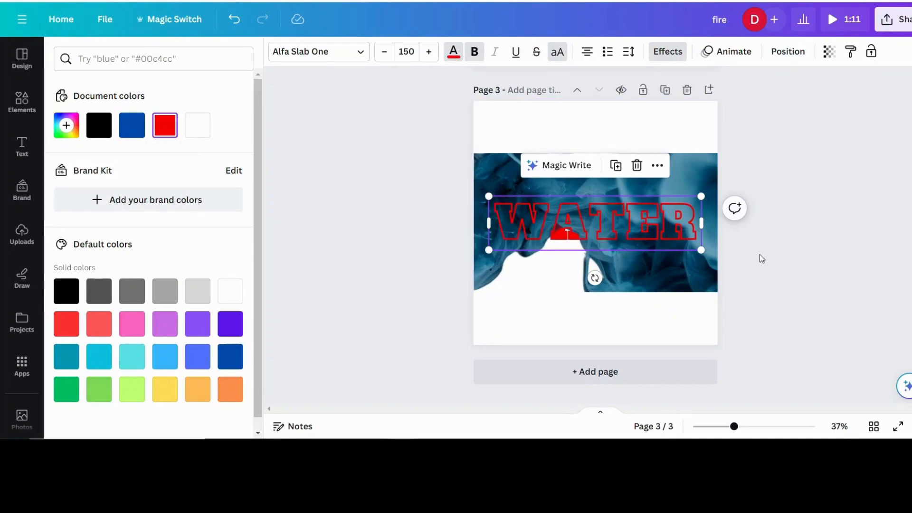
{"action": "left_click", "coordinate": [762, 259]}
Step: Play the preview of page 3 to check the red WATER text with the ink video
{"action": "left_click", "coordinate": [766, 309]}
{"action": "left_click", "coordinate": [833, 24]}
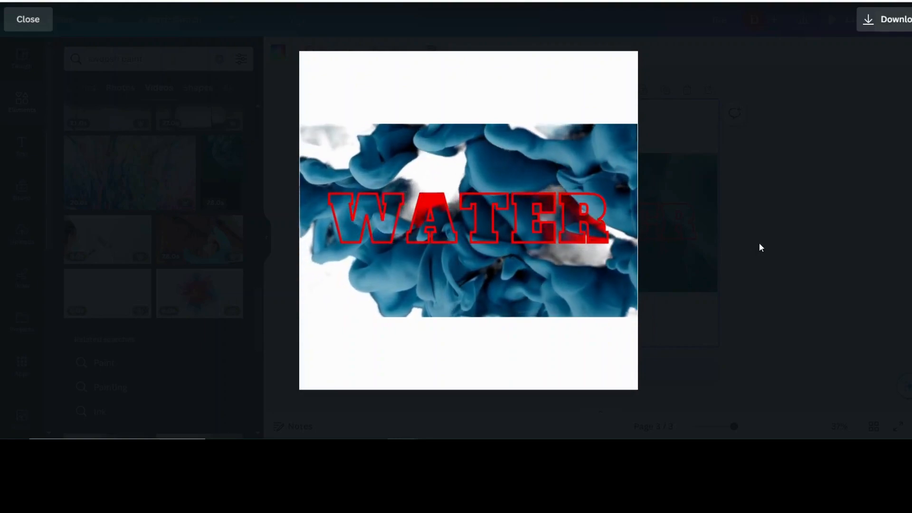
{"action": "mouse_move", "coordinate": [352, 221]}
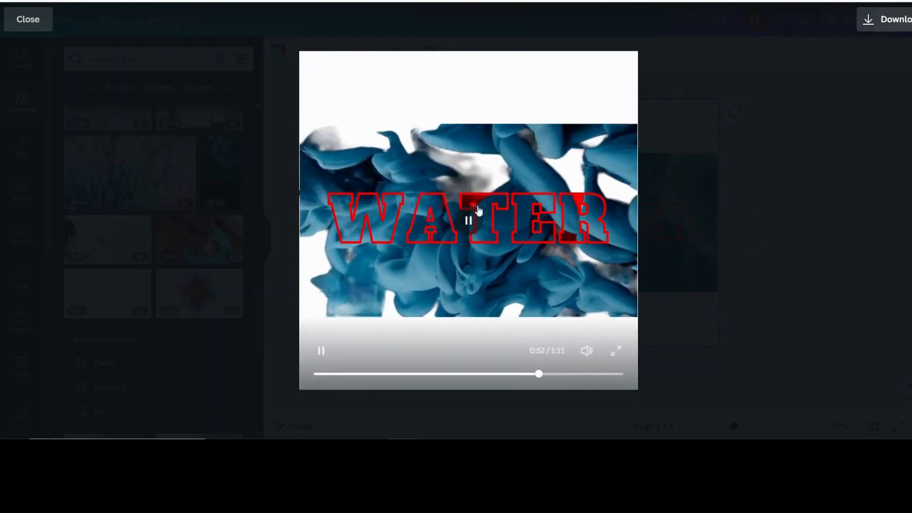